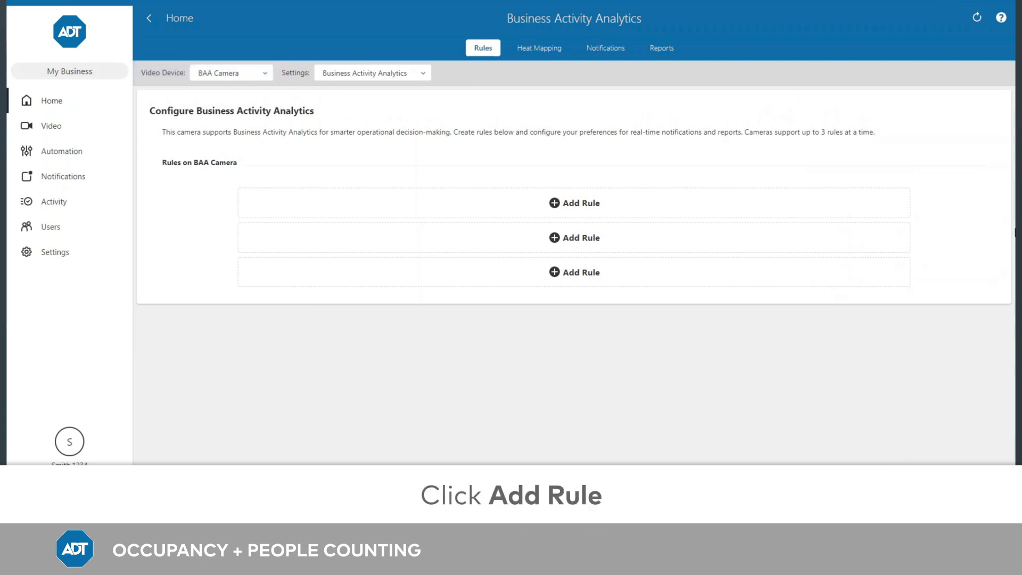
# Step: Add an occupancy rule on the BAA Camera named 'OCCUPANCY + PEOPLE COUNTING RULE'
pyautogui.click(544, 215)
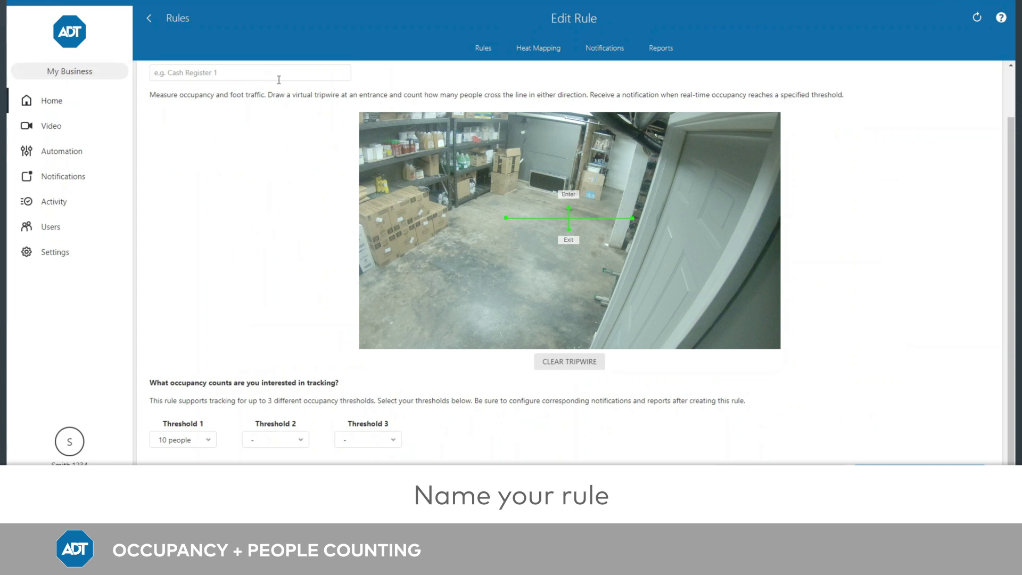
pyautogui.click(279, 79)
pyautogui.write('OCCUPANCY + PEOPLE COUNTING RULE')
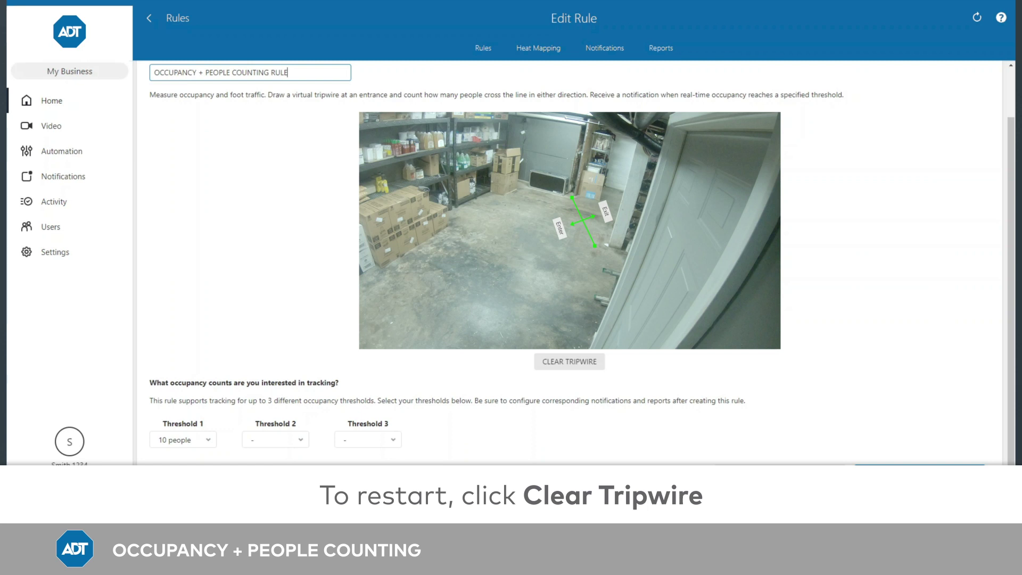
# Step: Clear the old tripwire and draw a new diagonal one across the storeroom floor
pyautogui.click(569, 362)
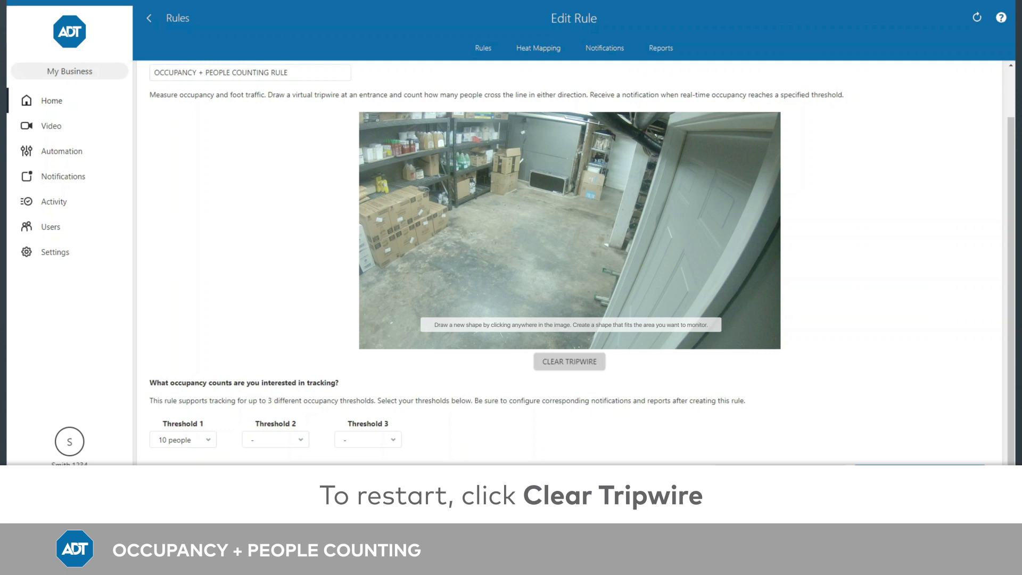
pyautogui.moveTo(562, 198); pyautogui.dragTo(601, 253)
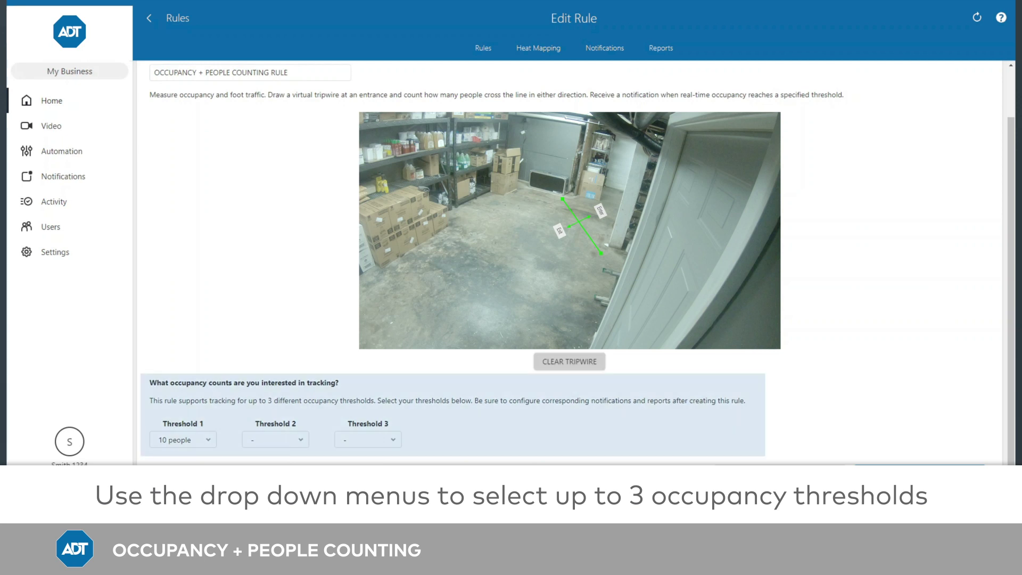
# Step: Choose 15, 20 and 30 people for Thresholds 1, 2 and 3, then save the rule
pyautogui.click(208, 440)
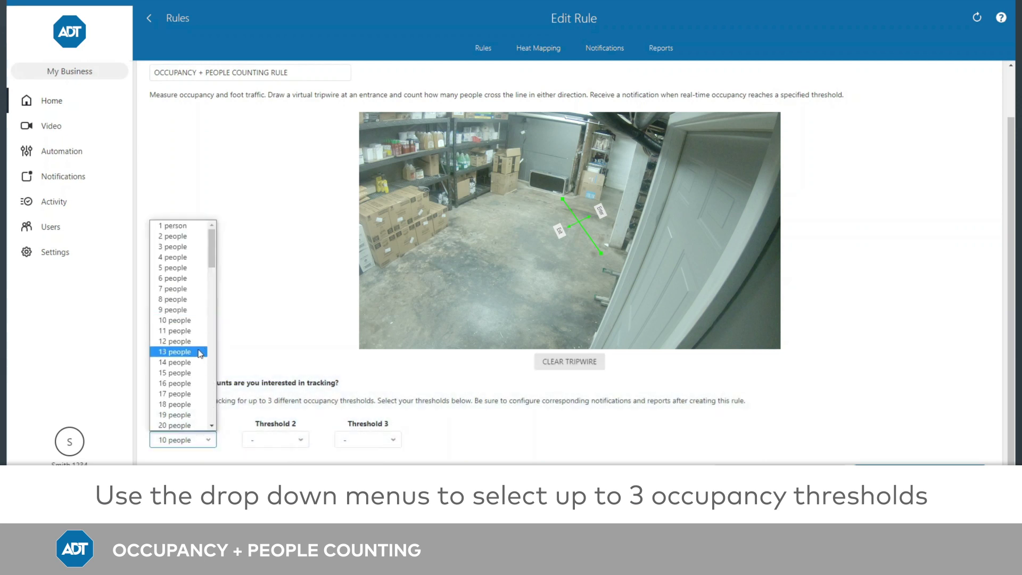
pyautogui.click(176, 372)
pyautogui.click(276, 440)
pyautogui.click(275, 414)
pyautogui.click(368, 439)
pyautogui.scroll(-5, 359, 423)
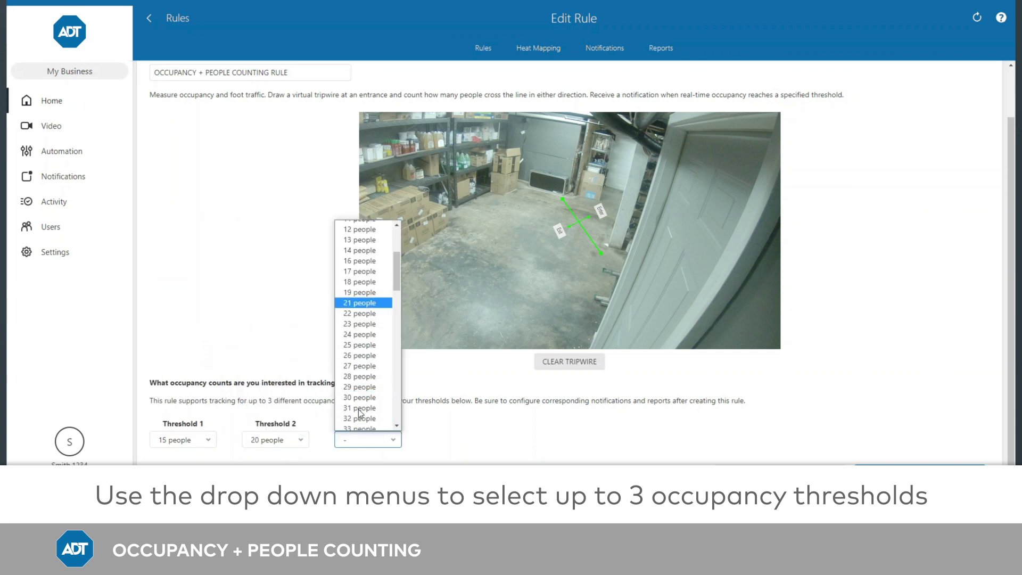
pyautogui.click(366, 289)
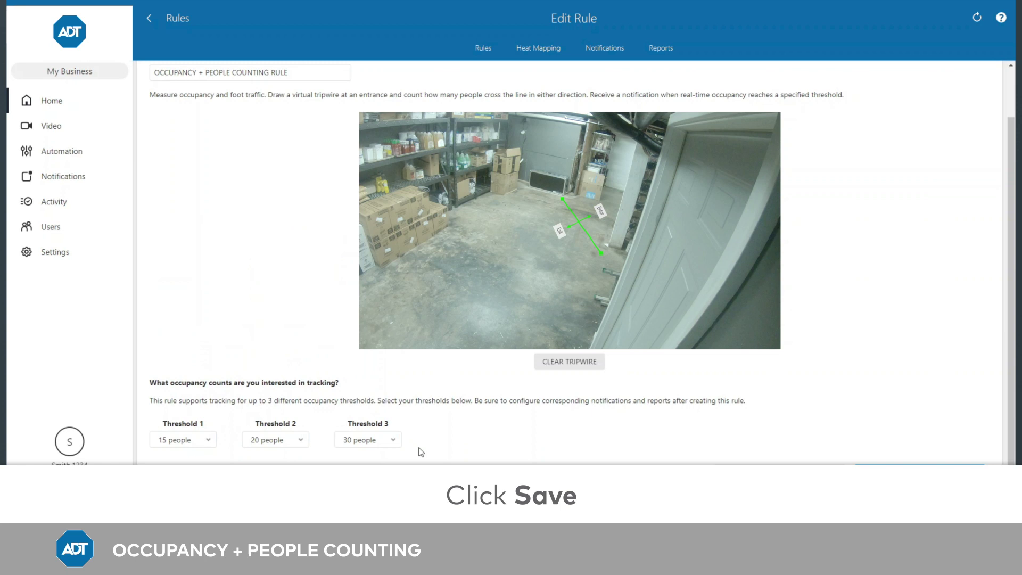
pyautogui.scroll(-2, 421, 452)
pyautogui.click(856, 427)
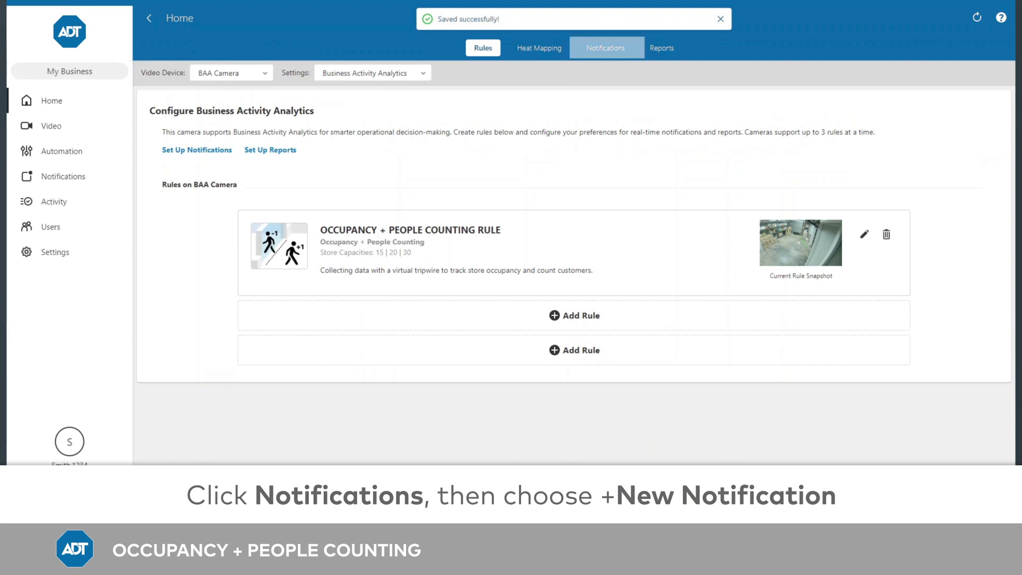
# Step: Create a new Occupancy + People Counting notification named 'Occupancy + People Counting Notification'
pyautogui.click(605, 48)
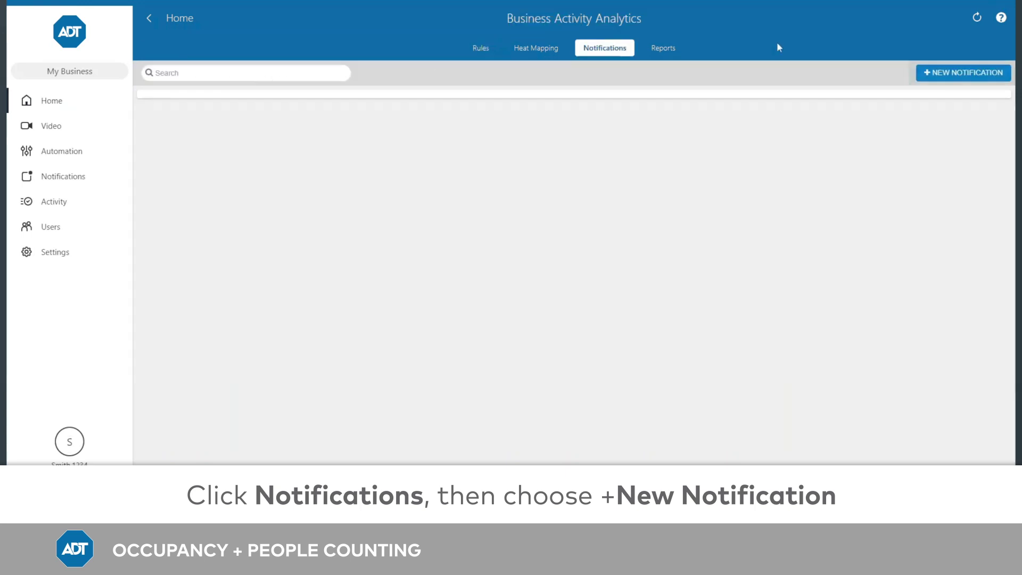
pyautogui.click(929, 75)
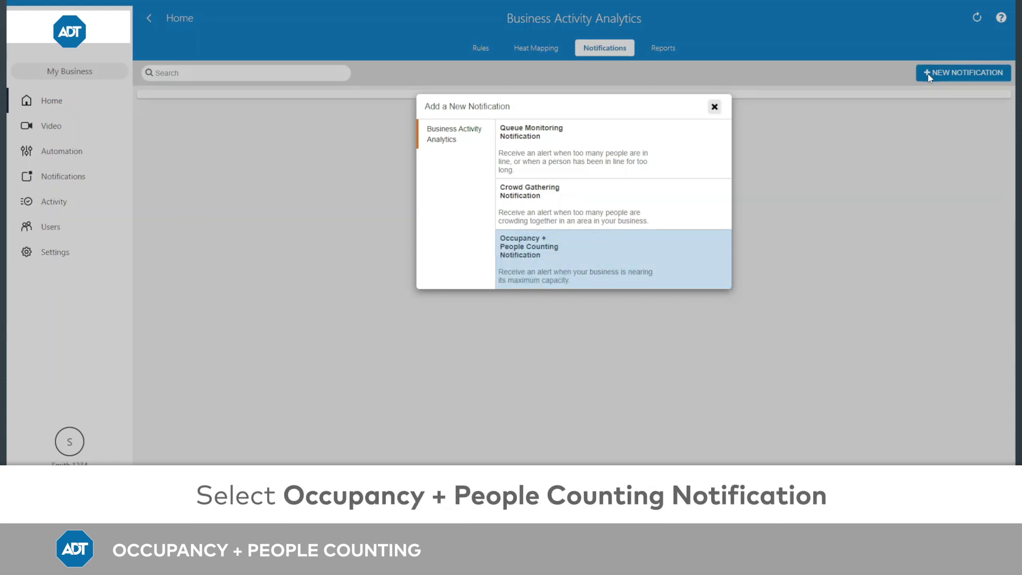
pyautogui.click(580, 257)
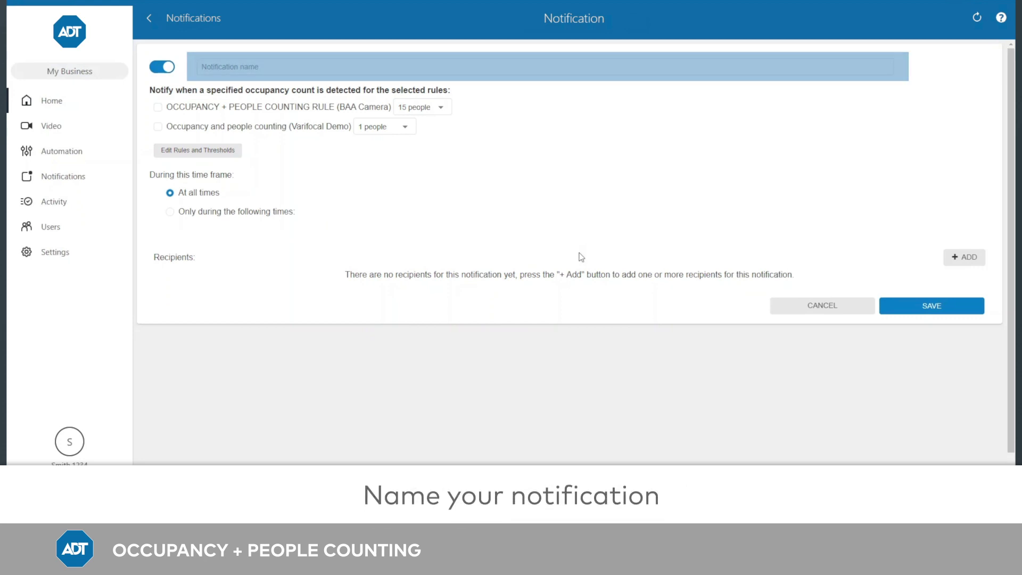
pyautogui.write('Occupancy + People Counting Notification')
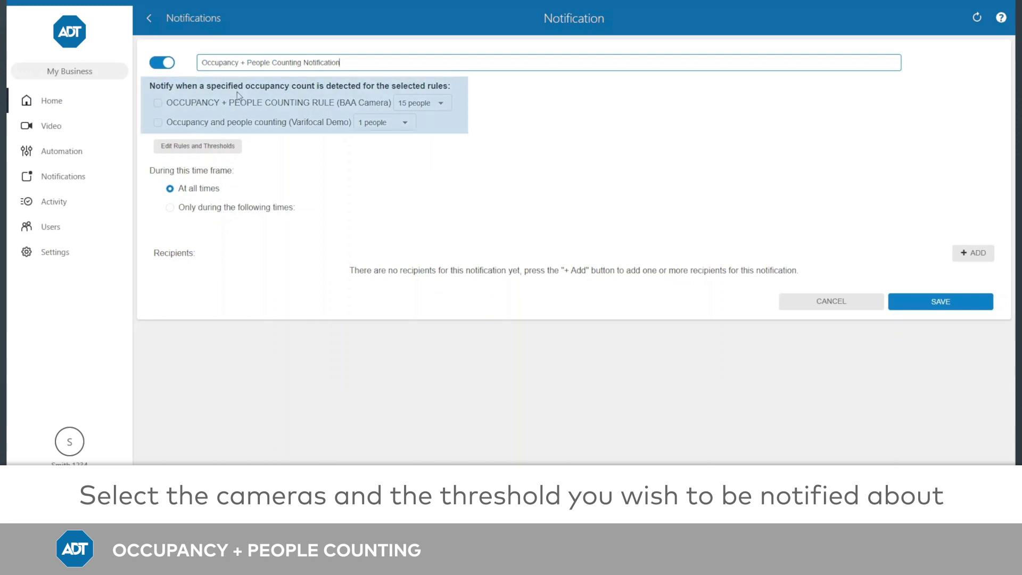
# Step: Alert on the BAA Camera rule at 20 people, limited to specific days and times
pyautogui.click(158, 103)
pyautogui.click(429, 103)
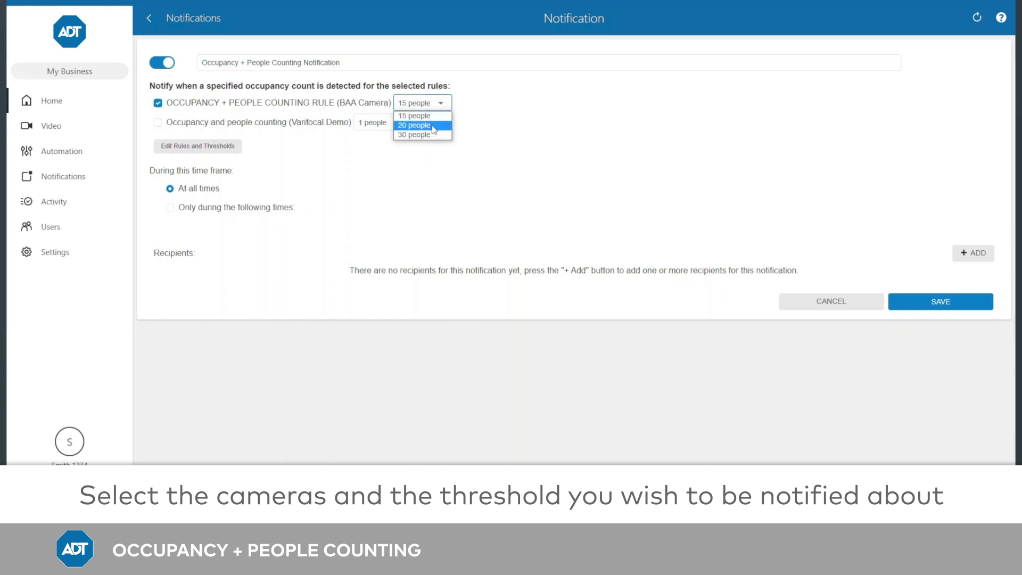
pyautogui.click(433, 125)
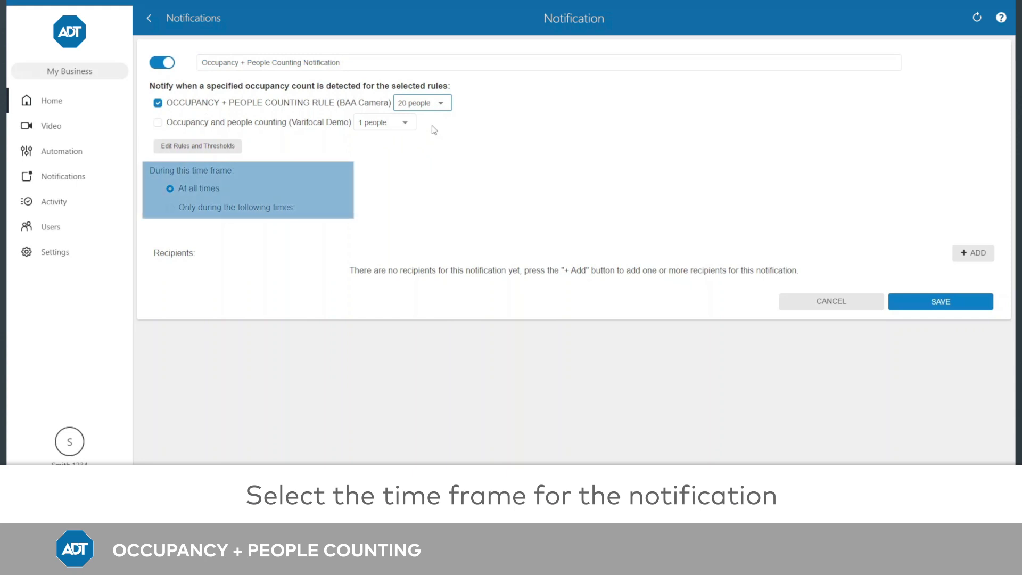
pyautogui.click(283, 212)
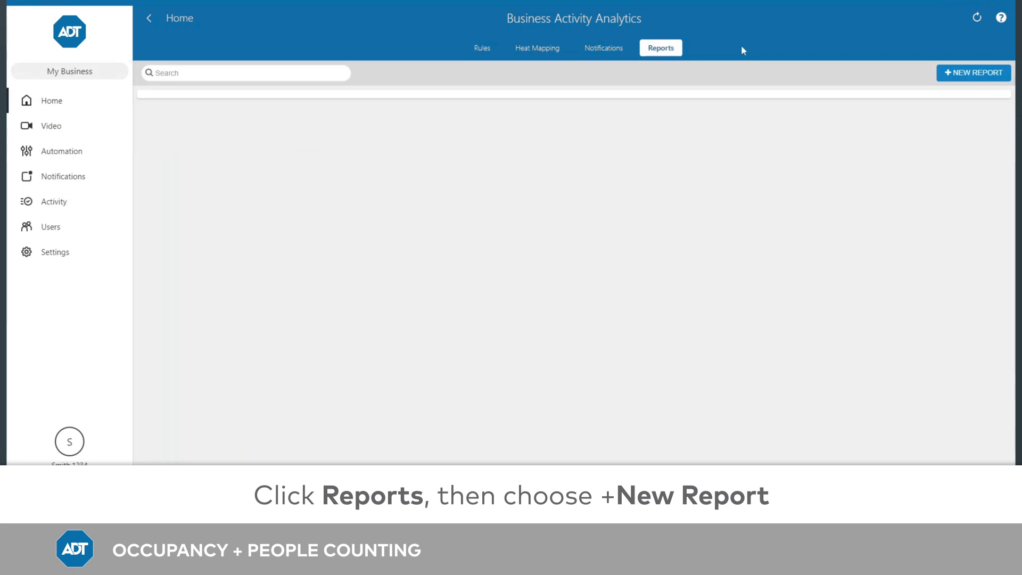
# Step: Start a new report from the Reports page
pyautogui.click(965, 74)
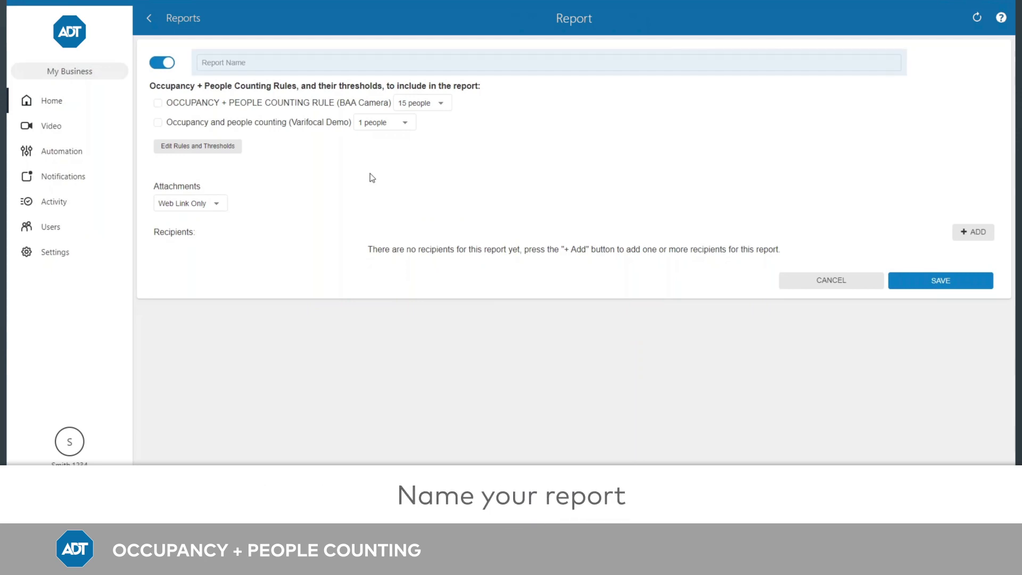
# Step: Name the report 'Occupancy plus People Tracking Report' and include the BAA Camera rule at 20 people
pyautogui.write('Occupancy plus People Tracking Report')
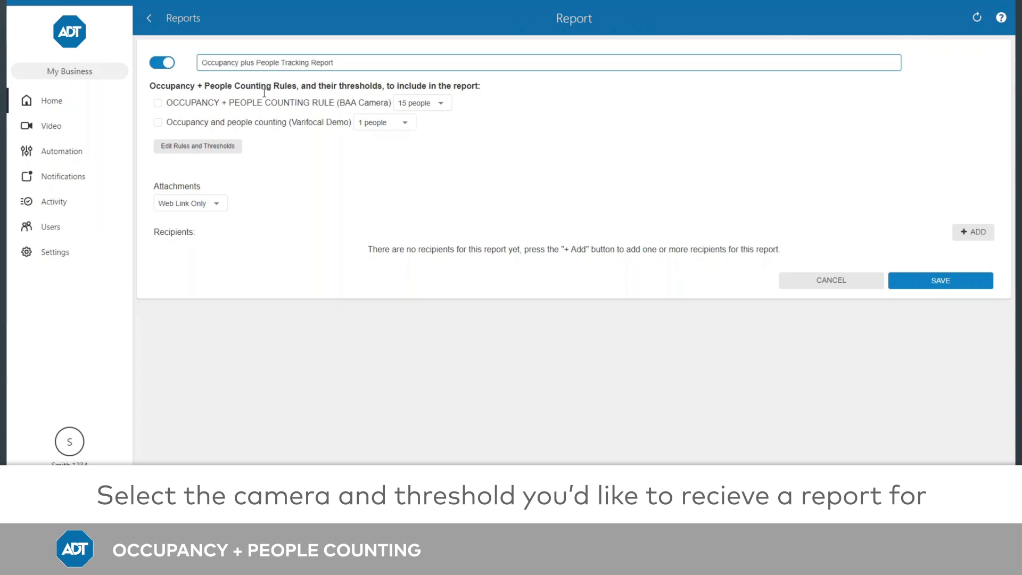
pyautogui.click(223, 104)
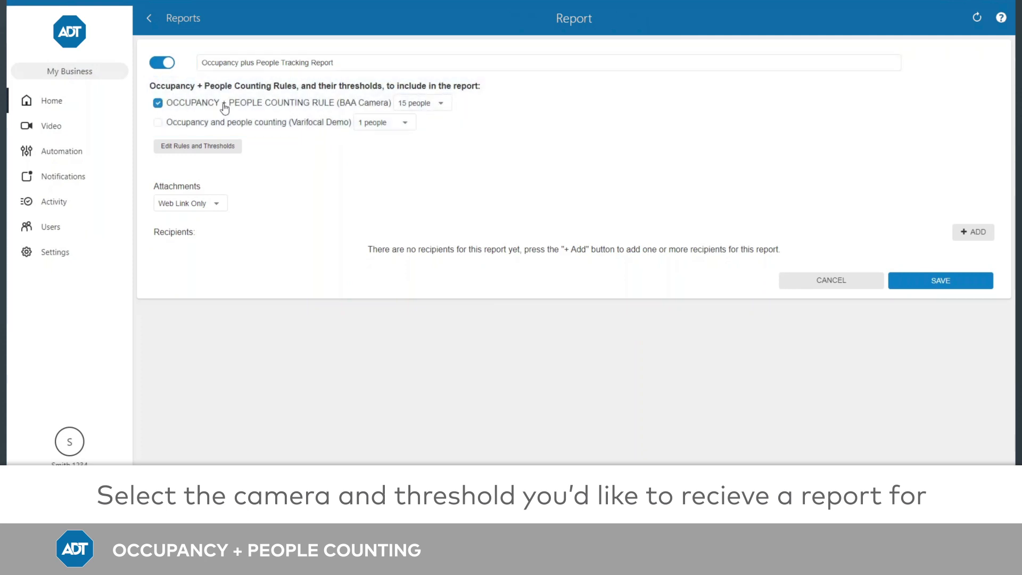
pyautogui.click(437, 104)
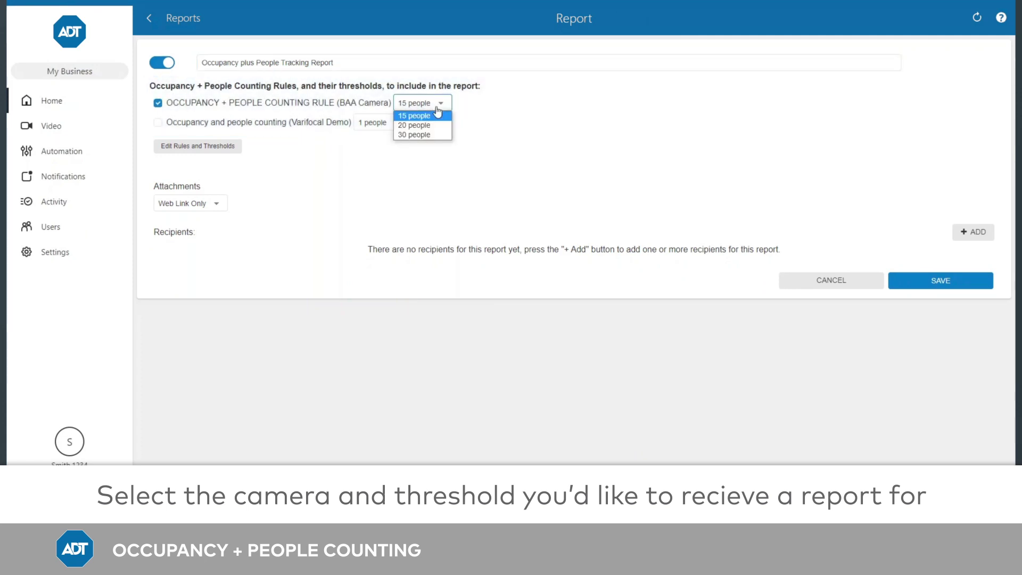
pyautogui.click(421, 125)
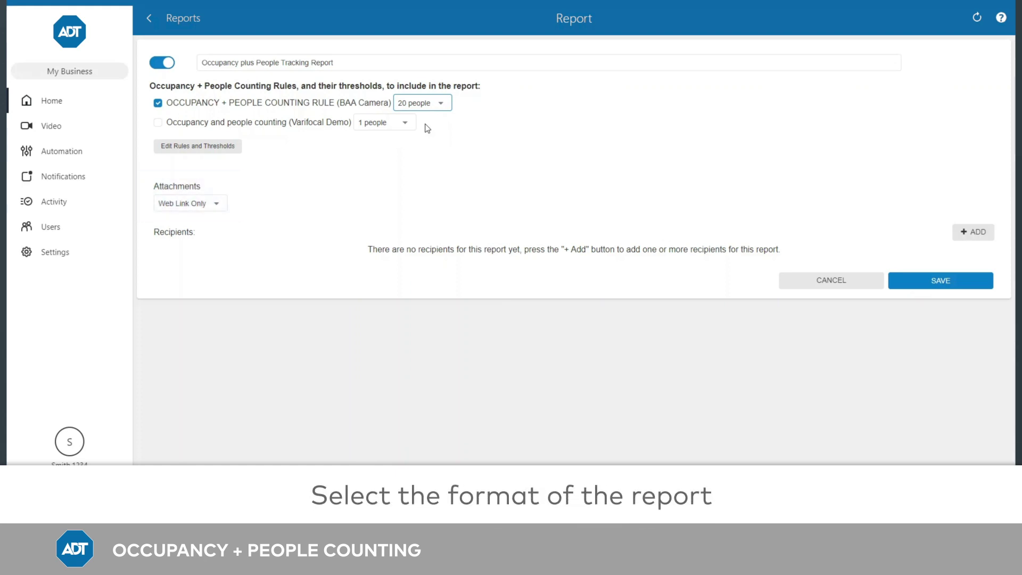
# Step: Set the attachment format to PDF and save the report
pyautogui.click(212, 205)
pyautogui.click(210, 226)
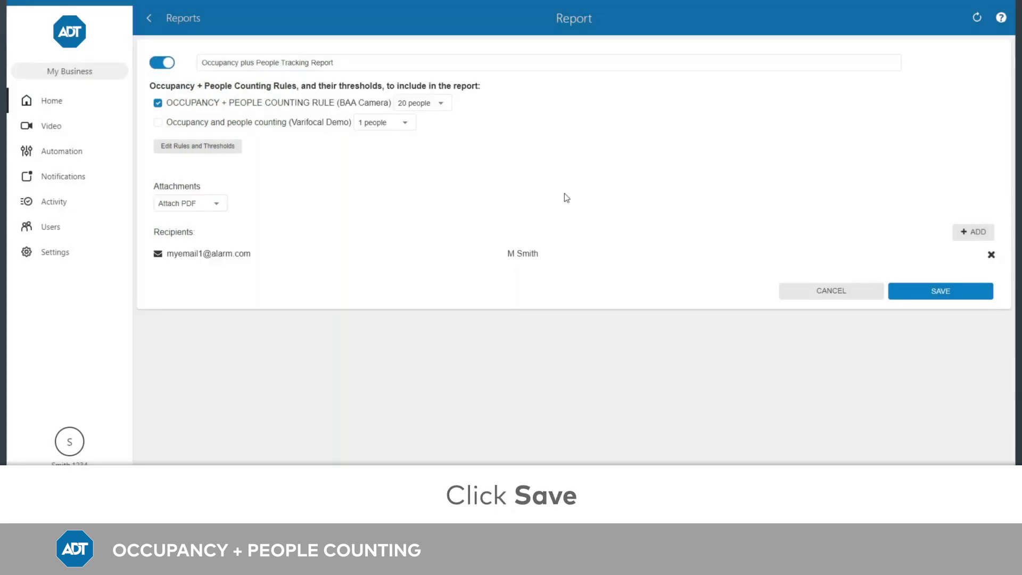
pyautogui.click(920, 295)
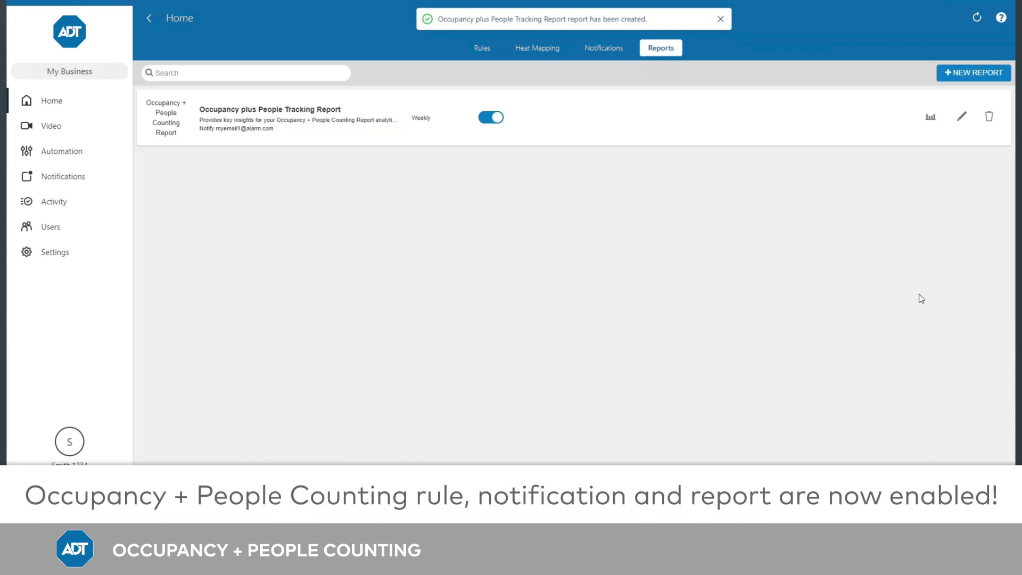